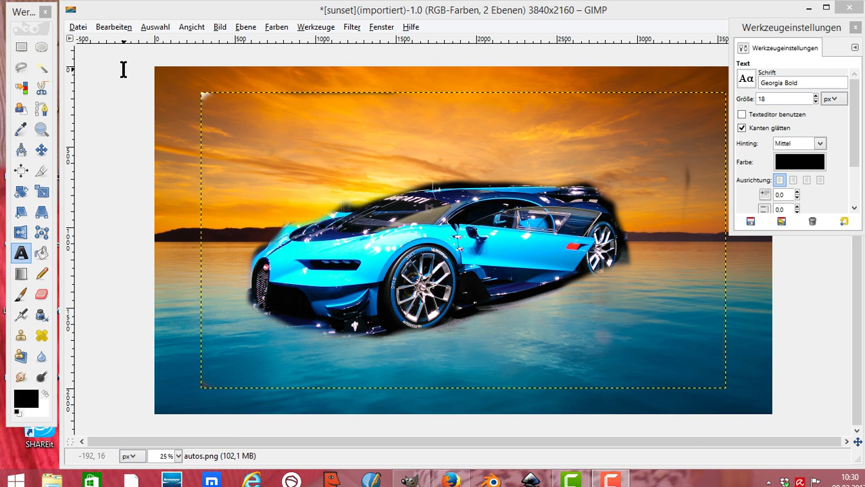
Focus the sunset car composite window and open the Datei (File) menu
{"action": "left_click", "coordinate": [80, 29]}
{"action": "left_click", "coordinate": [79, 28]}
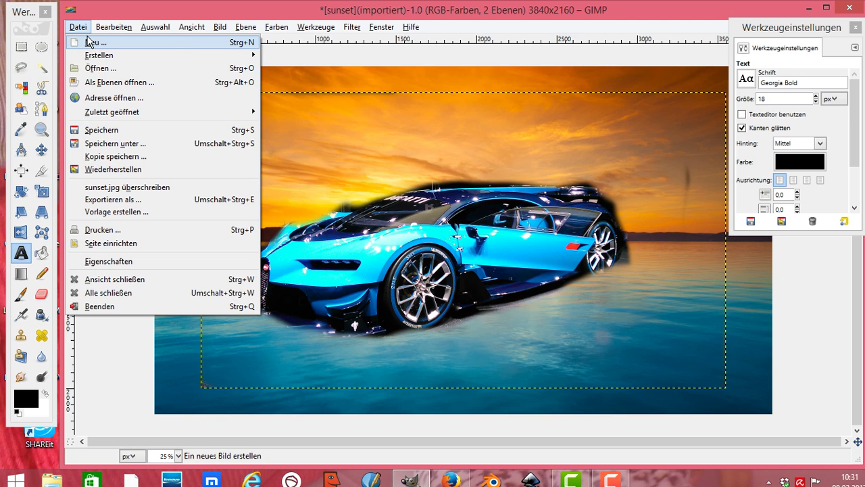
Open sunset.jpg from the Pictures folder and shift its window up and left
{"action": "left_click", "coordinate": [103, 67]}
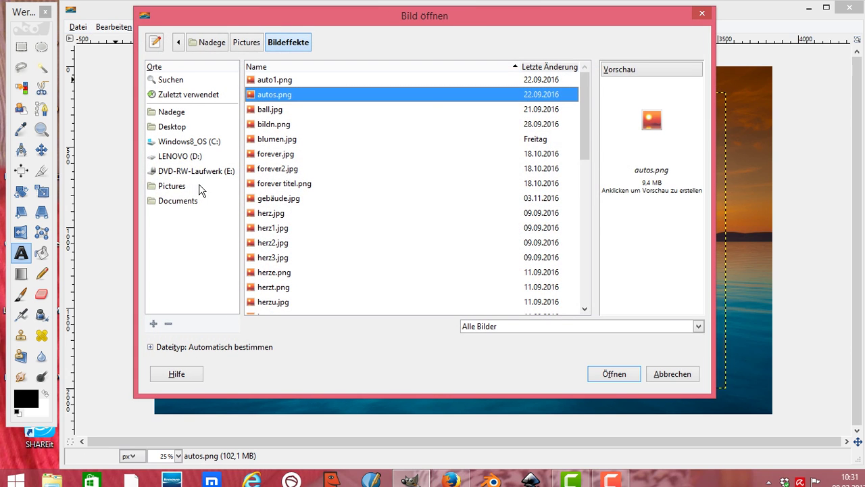
{"action": "left_click", "coordinate": [171, 186]}
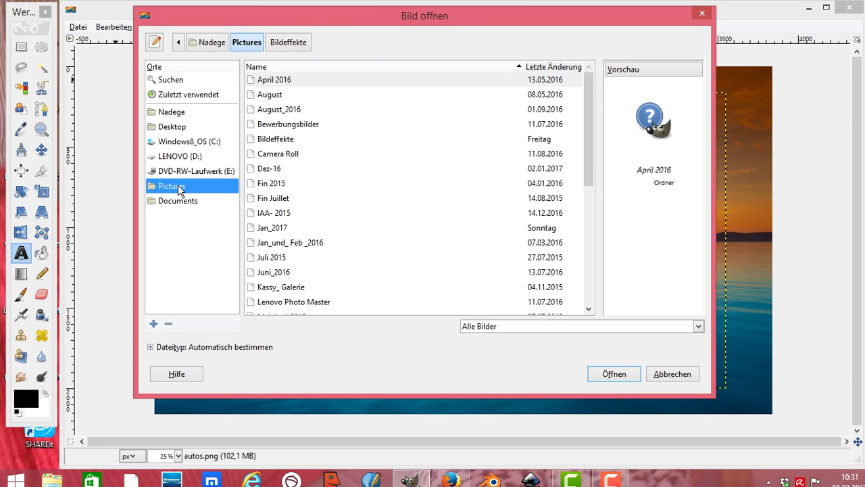
{"action": "left_click_drag", "start_coordinate": [588, 183], "coordinate": [589, 317]}
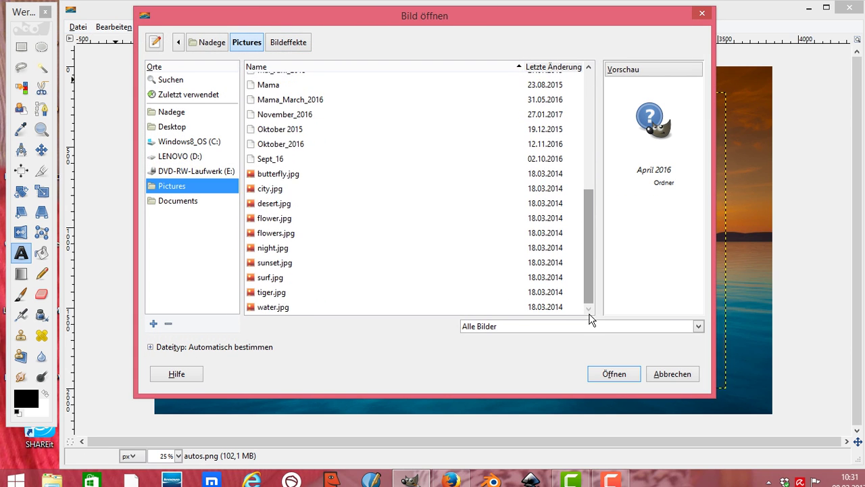
{"action": "left_click", "coordinate": [272, 221]}
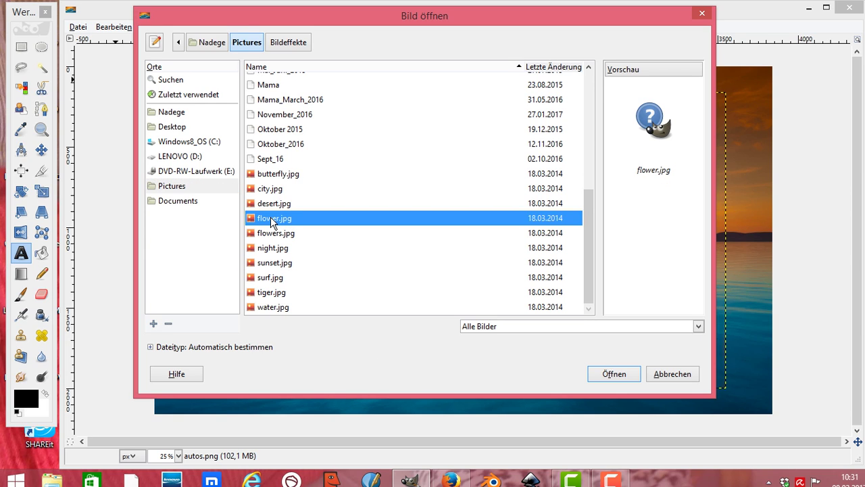
{"action": "left_click", "coordinate": [276, 263]}
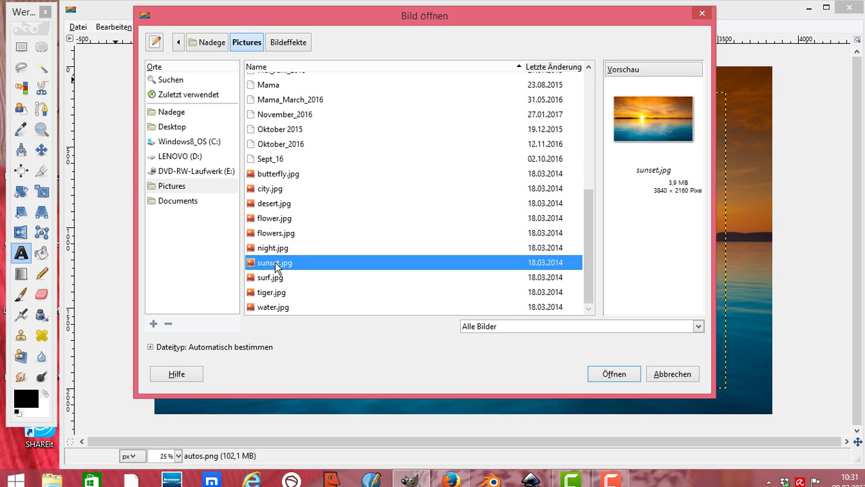
{"action": "left_click", "coordinate": [612, 376]}
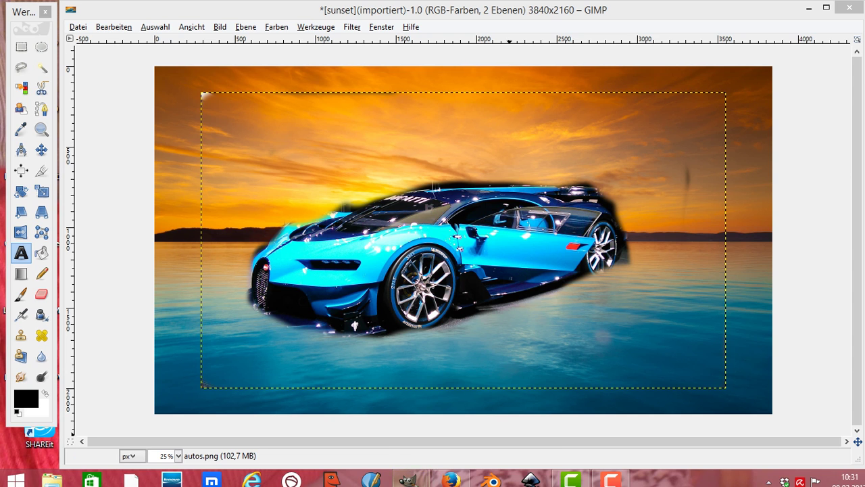
{"action": "mouse_move", "coordinate": [411, 479]}
{"action": "left_click", "coordinate": [465, 414]}
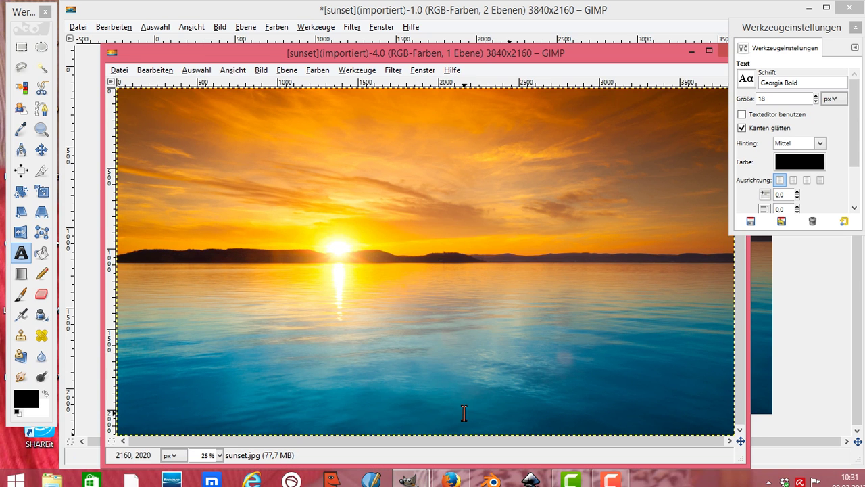
{"action": "left_click_drag", "start_coordinate": [572, 53], "coordinate": [560, 34]}
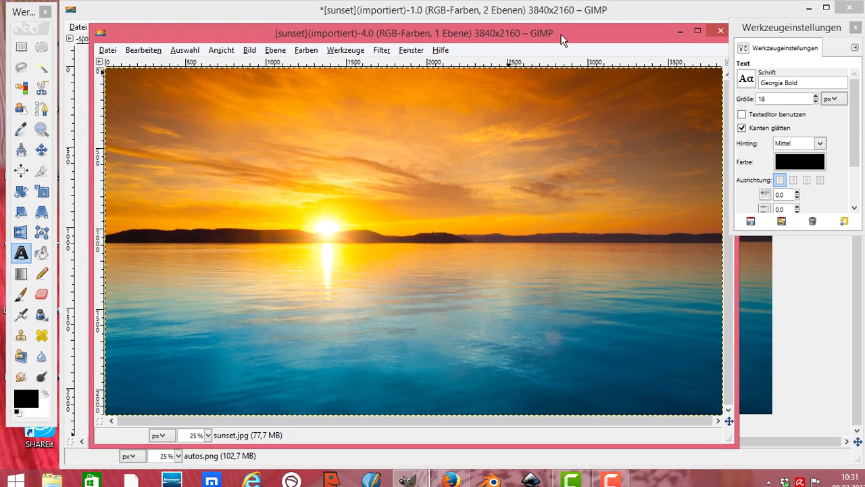
Add autos.png from the Bildeffekte folder as a layer over the sunset photo with Als Ebenen öffnen
{"action": "left_click", "coordinate": [108, 50]}
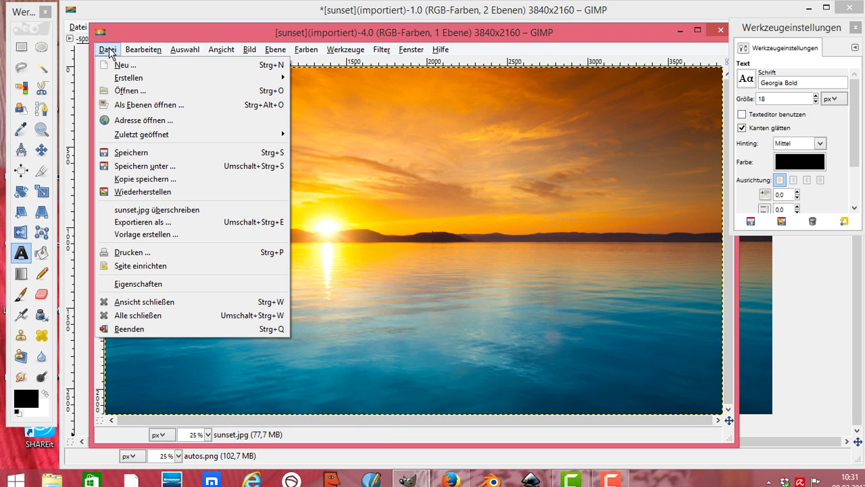
{"action": "left_click", "coordinate": [141, 107]}
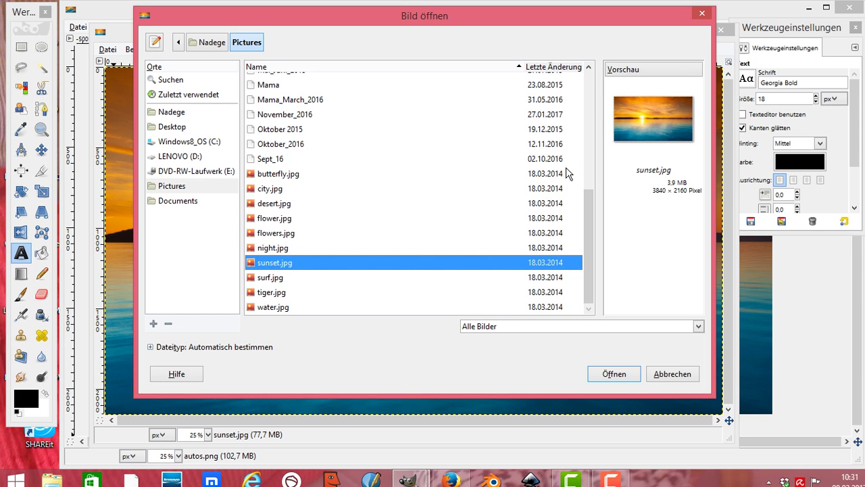
{"action": "left_click_drag", "start_coordinate": [588, 203], "coordinate": [592, 122]}
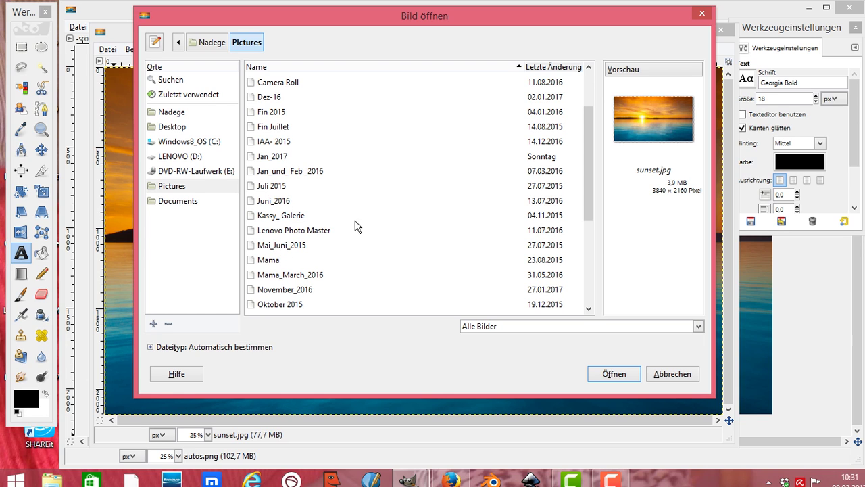
{"action": "left_click_drag", "start_coordinate": [591, 196], "coordinate": [591, 158]}
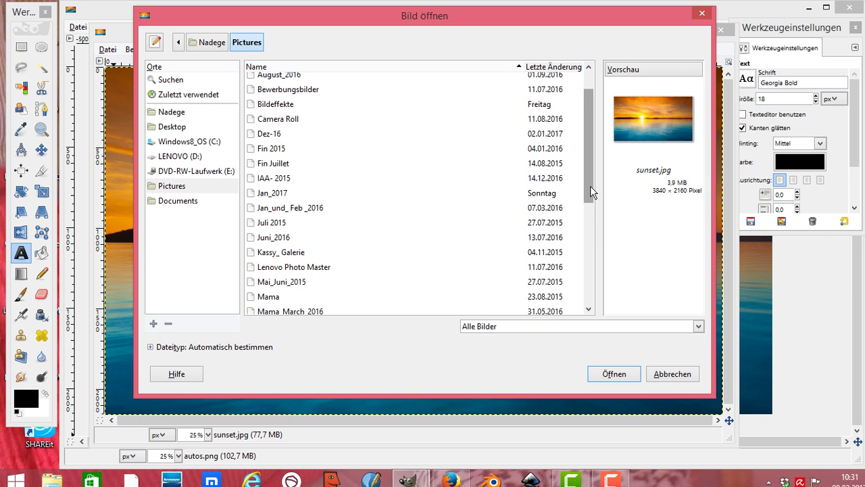
{"action": "left_click", "coordinate": [292, 141]}
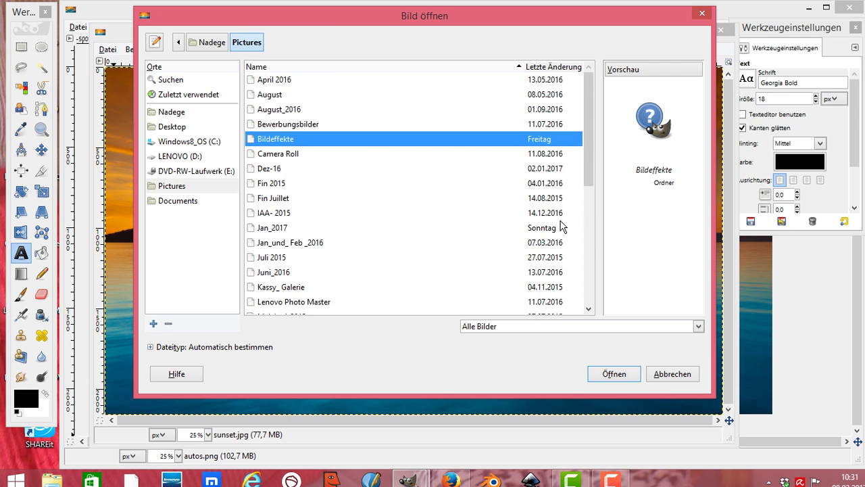
{"action": "double_click", "coordinate": [288, 141]}
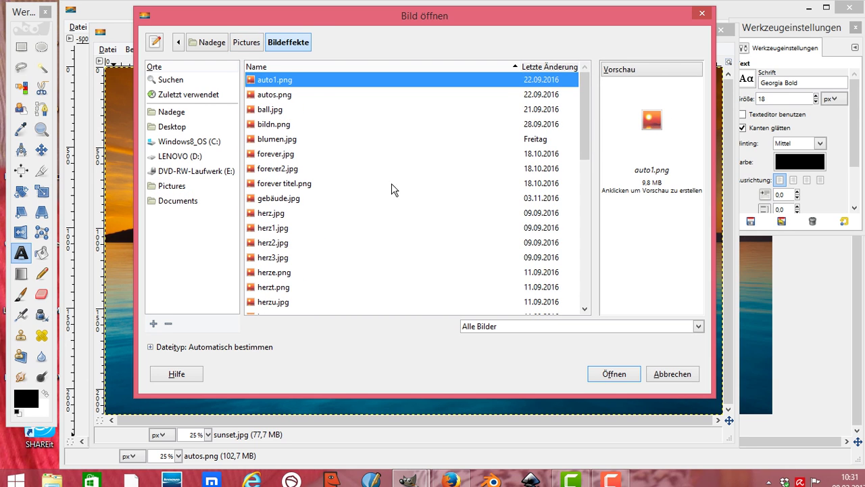
{"action": "left_click", "coordinate": [285, 95]}
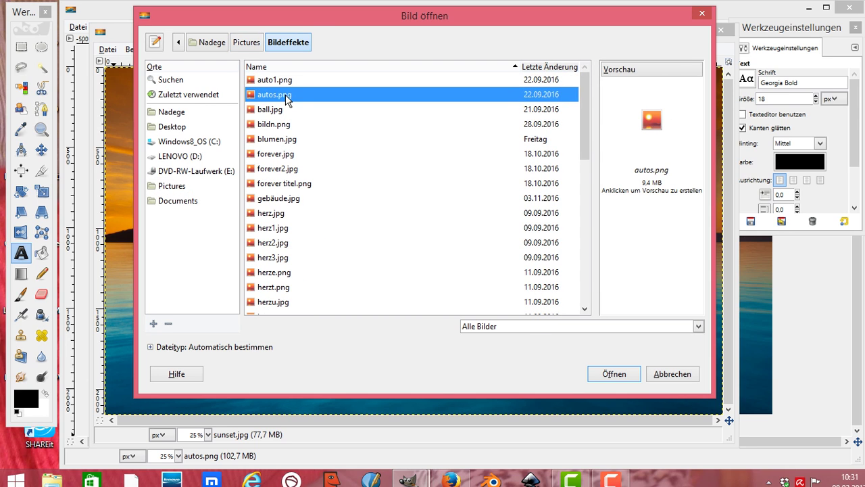
{"action": "left_click", "coordinate": [600, 374]}
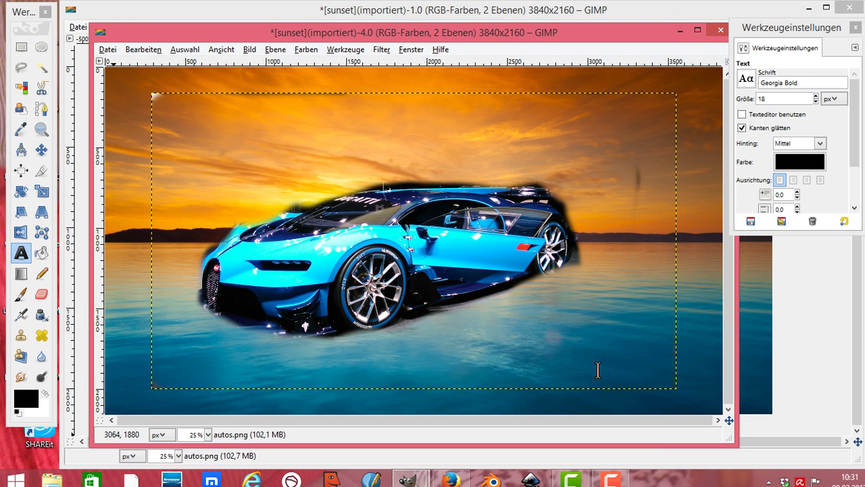
Scale the car layer up to 4488x2184 pixels and maximize the image window
{"action": "left_click", "coordinate": [42, 192]}
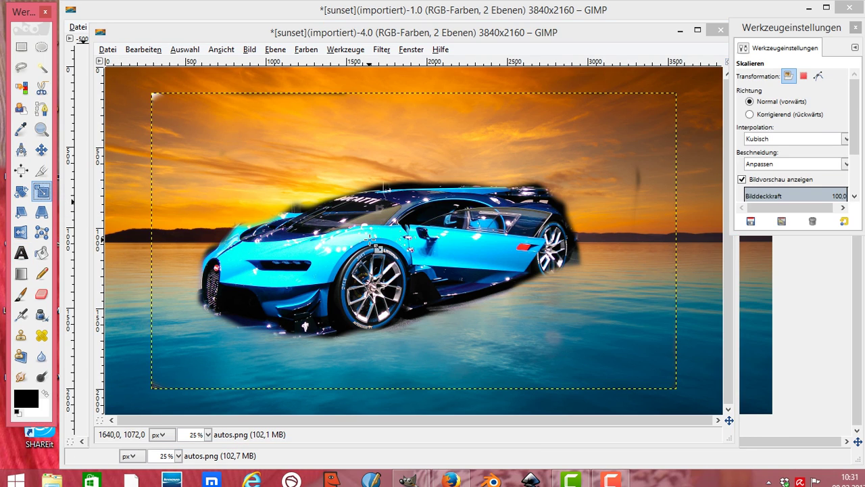
{"action": "left_click", "coordinate": [377, 248]}
{"action": "left_click_drag", "start_coordinate": [242, 265], "coordinate": [364, 269]}
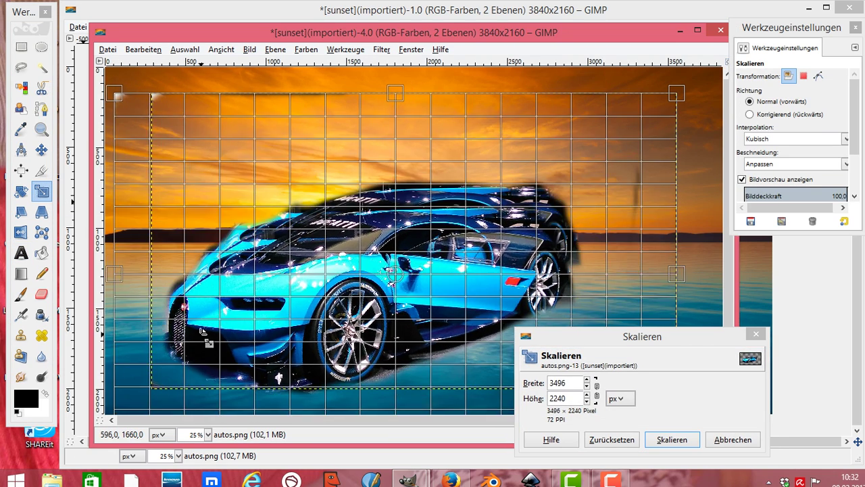
{"action": "left_click_drag", "start_coordinate": [488, 254], "coordinate": [694, 262]}
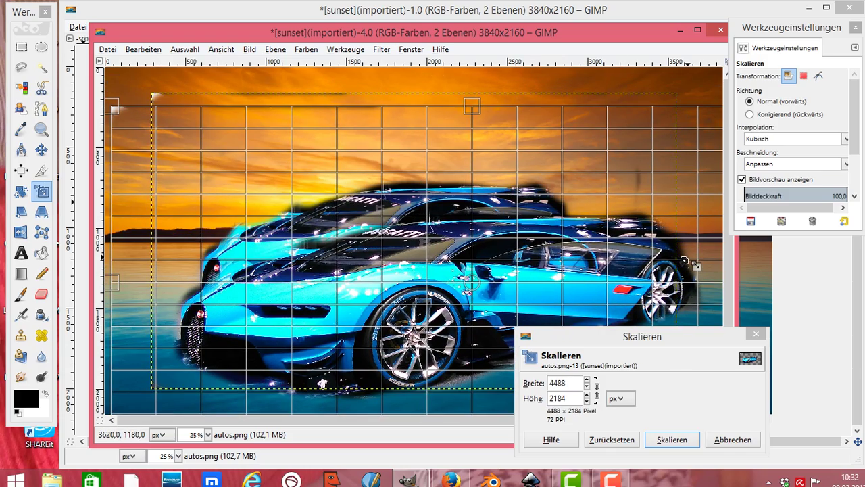
{"action": "left_click", "coordinate": [687, 438]}
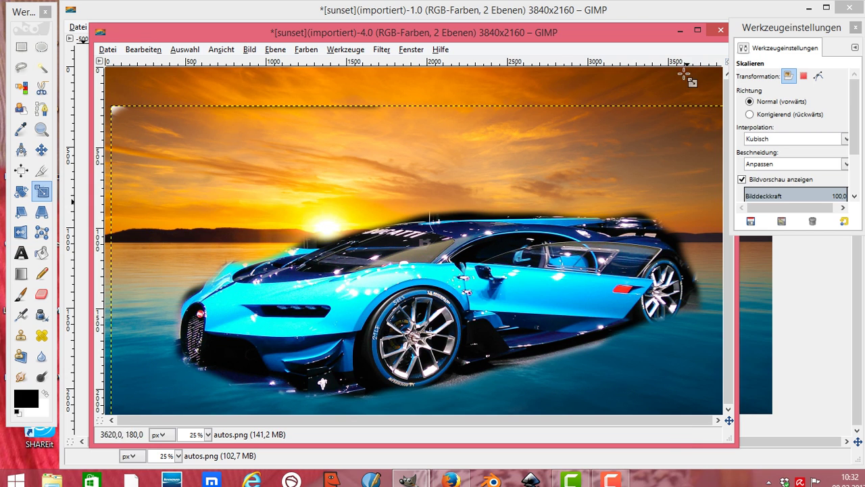
{"action": "left_click", "coordinate": [697, 30]}
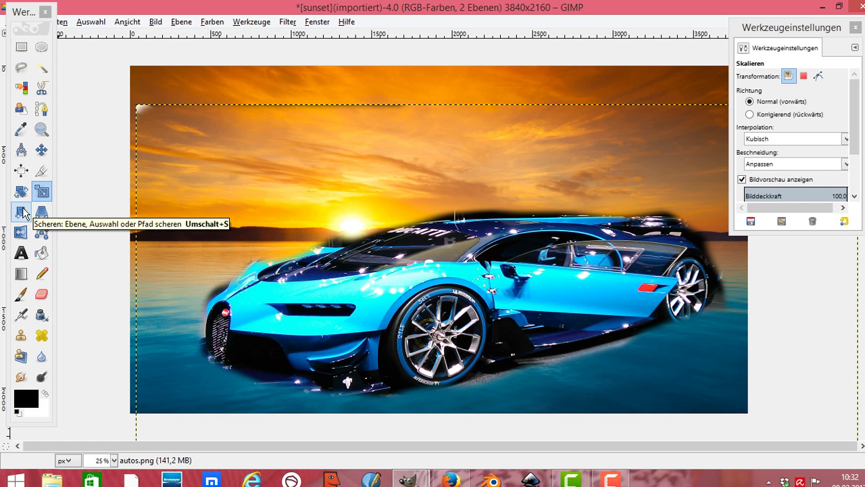
Set the Flip tool direction to Vertikal and add an Ebenen (Layers) tab to the dock
{"action": "left_click", "coordinate": [24, 233]}
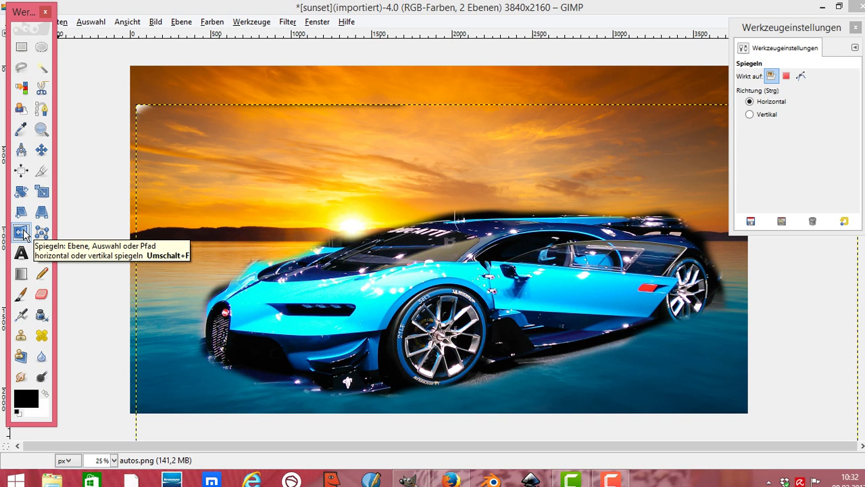
{"action": "left_click", "coordinate": [24, 233]}
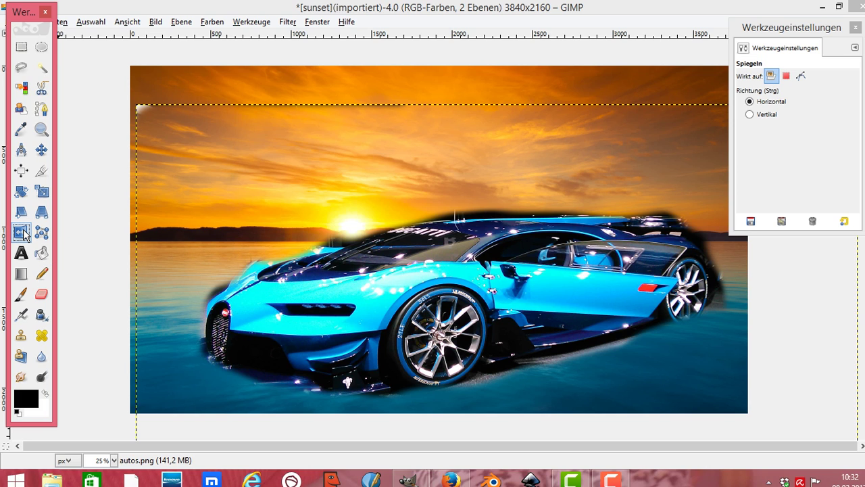
{"action": "left_click", "coordinate": [752, 116]}
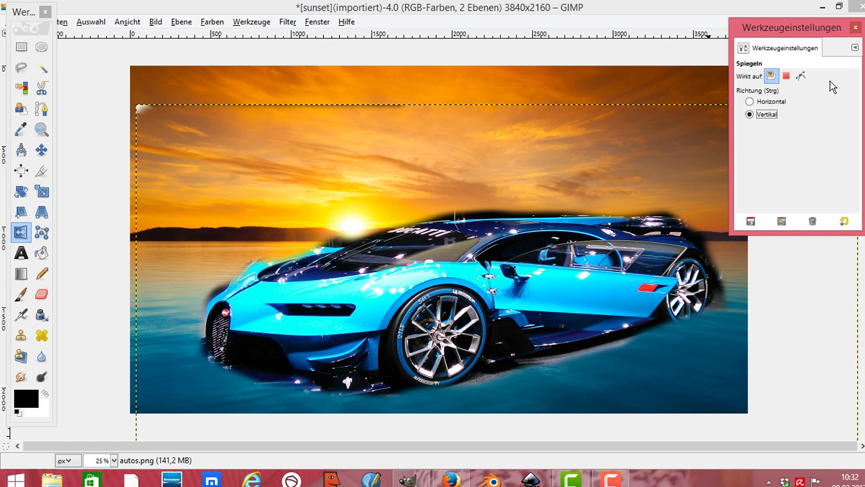
{"action": "left_click", "coordinate": [855, 47]}
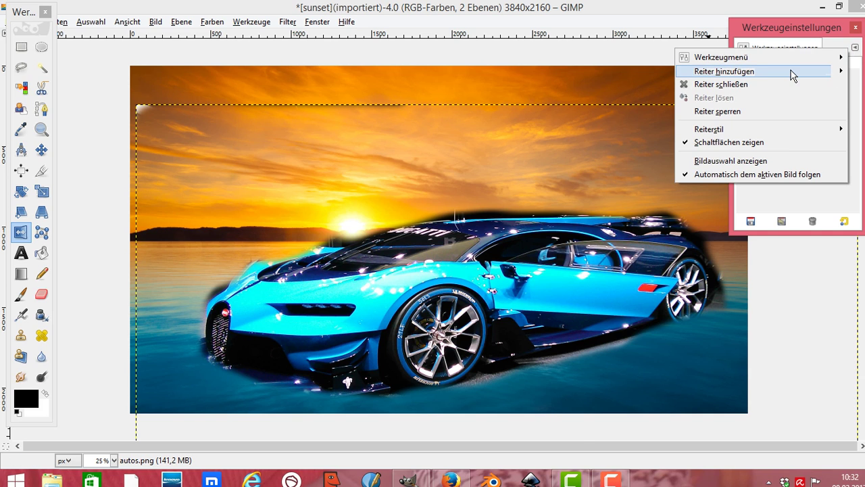
{"action": "left_click", "coordinate": [629, 120]}
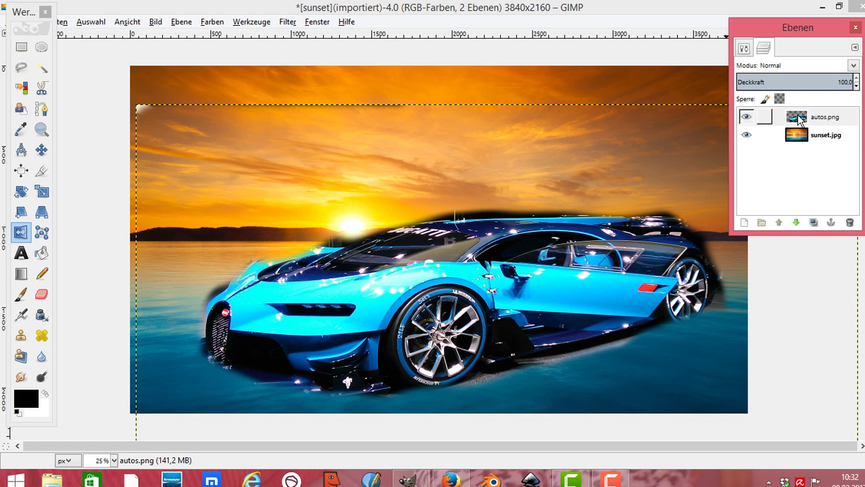
Flatten the image with Bild > Bild zusammenfügen, then undo it
{"action": "left_click", "coordinate": [155, 22]}
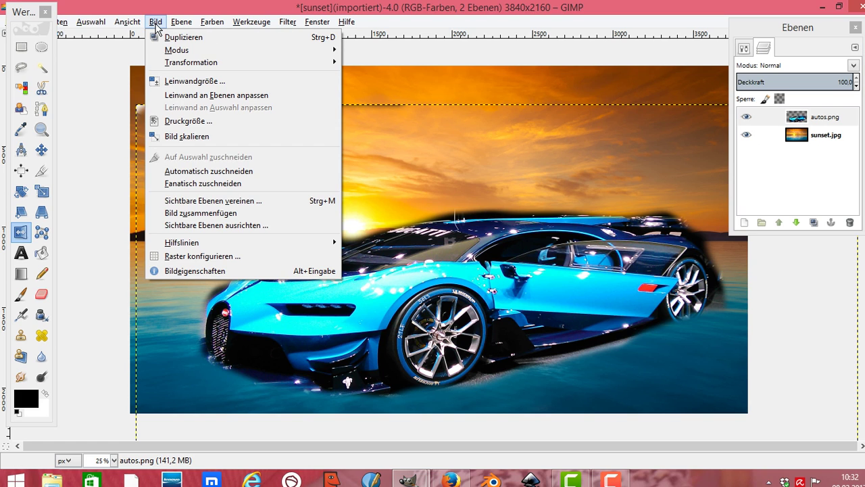
{"action": "left_click", "coordinate": [195, 213]}
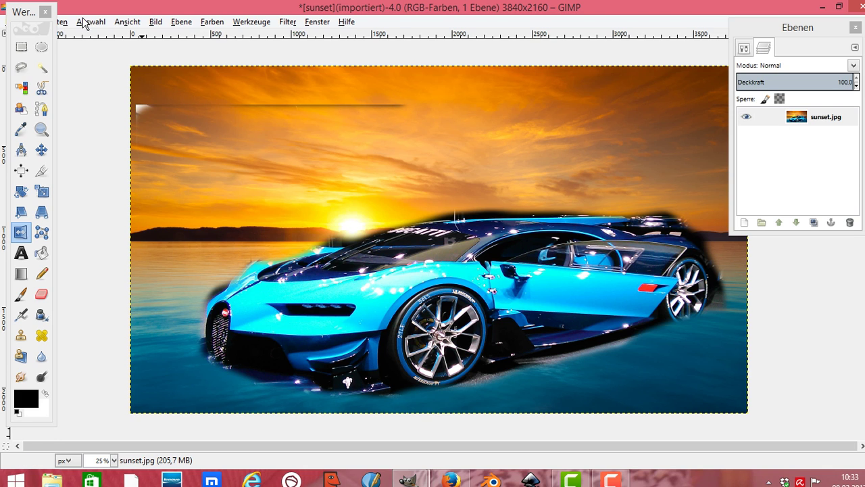
{"action": "left_click_drag", "start_coordinate": [30, 14], "coordinate": [28, 53]}
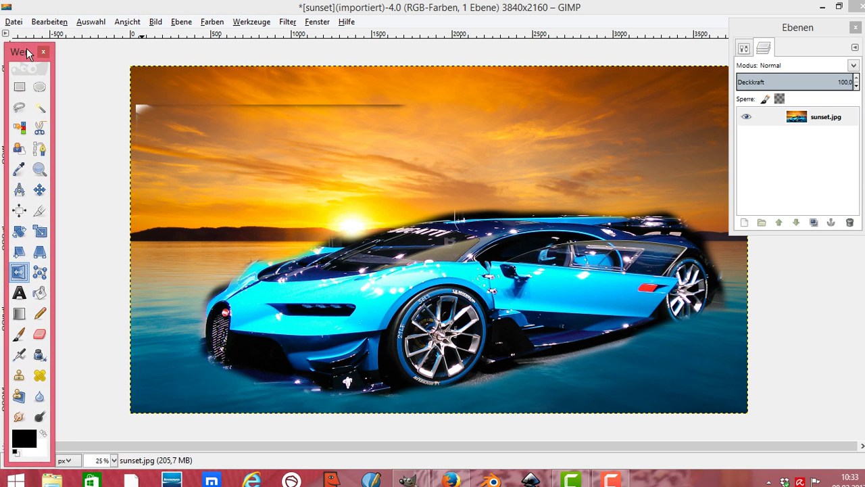
{"action": "left_click", "coordinate": [42, 23]}
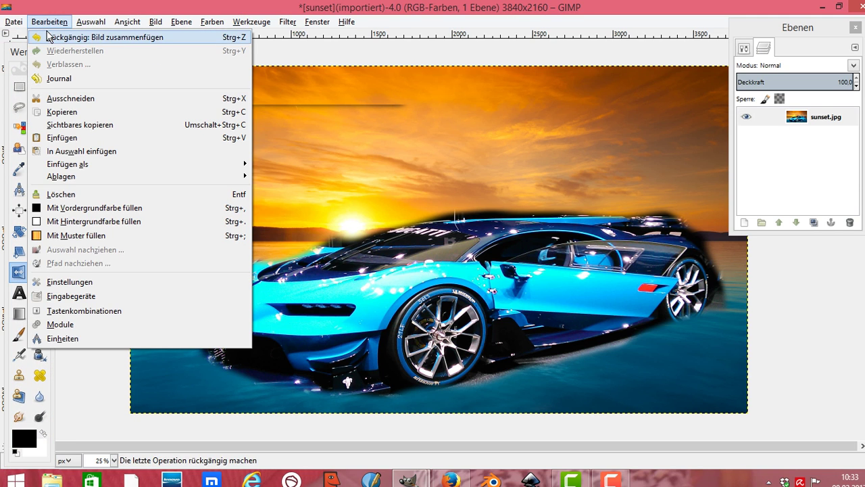
{"action": "left_click", "coordinate": [50, 38]}
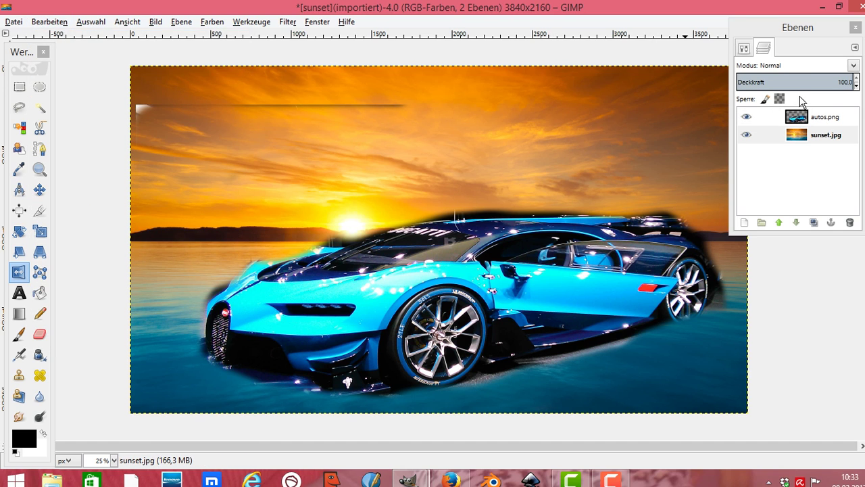
Try Nach unten vereinen on autos.png and undo, then flatten from the layer menu
{"action": "right_click", "coordinate": [800, 118]}
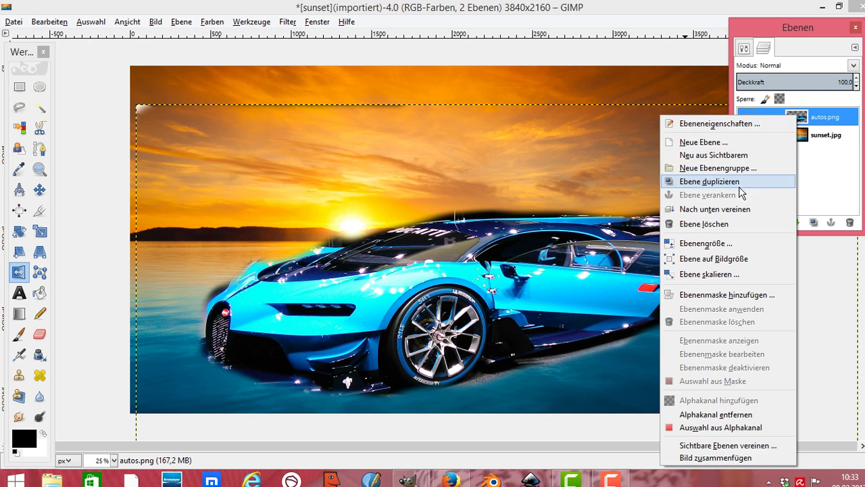
{"action": "left_click", "coordinate": [745, 211]}
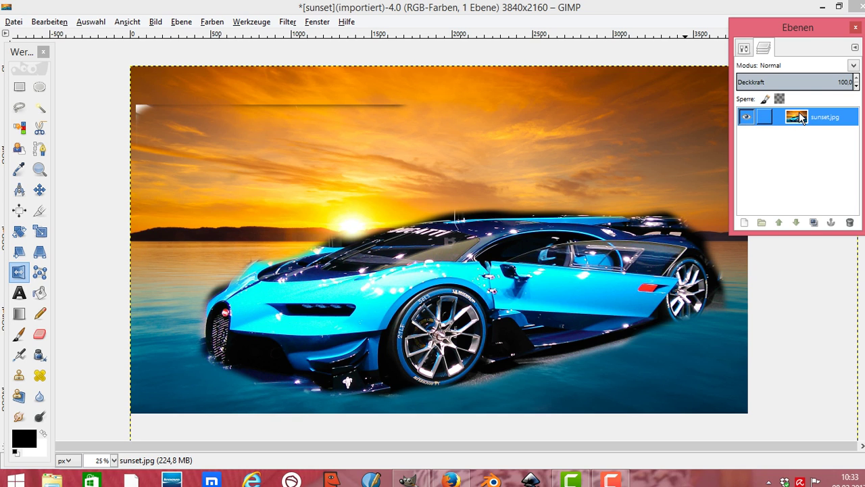
{"action": "left_click", "coordinate": [54, 21]}
{"action": "left_click", "coordinate": [57, 38]}
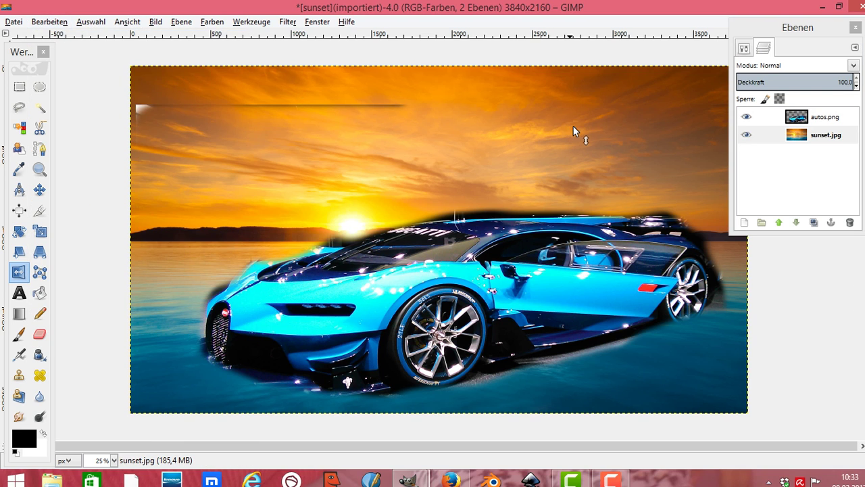
{"action": "right_click", "coordinate": [798, 120]}
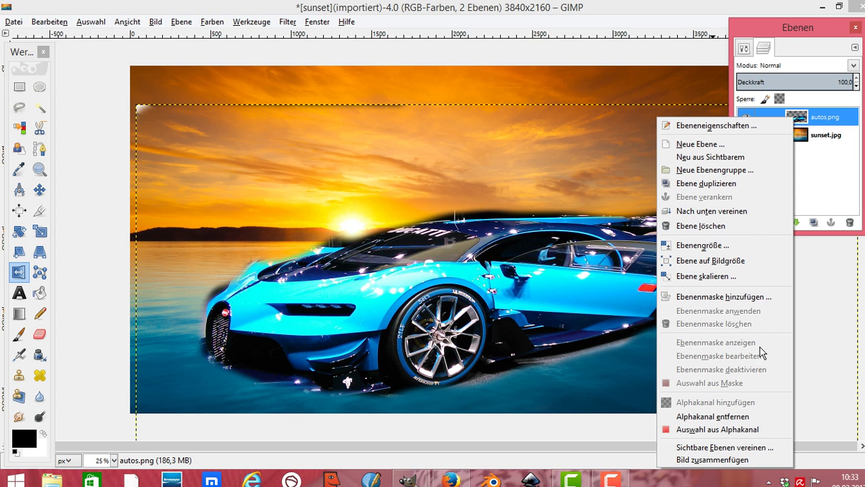
{"action": "left_click", "coordinate": [738, 459]}
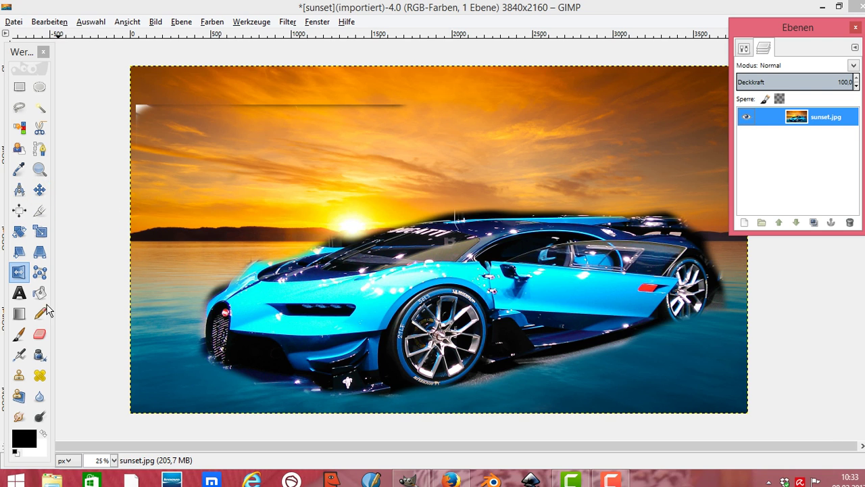
Add a Georgia Bold text box across the upper sky reading 'BILDER ZUSAMMENFÜGEN' at 334 px
{"action": "left_click", "coordinate": [20, 294]}
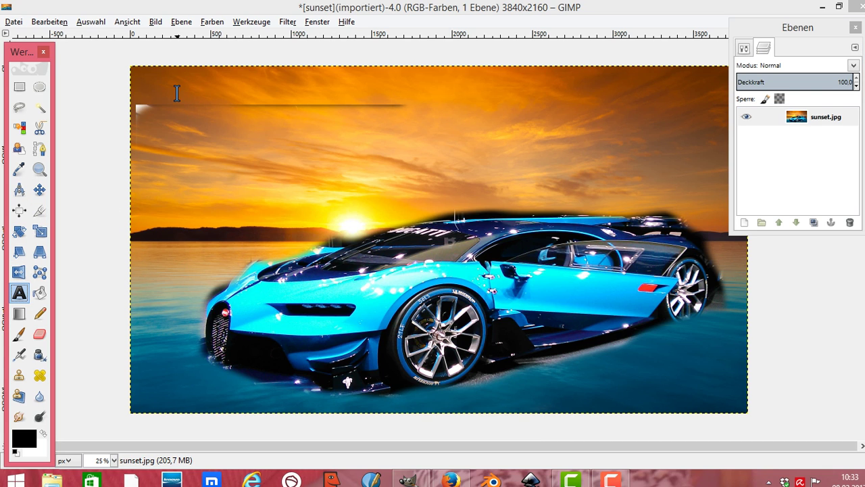
{"action": "left_click_drag", "start_coordinate": [140, 79], "coordinate": [722, 210]}
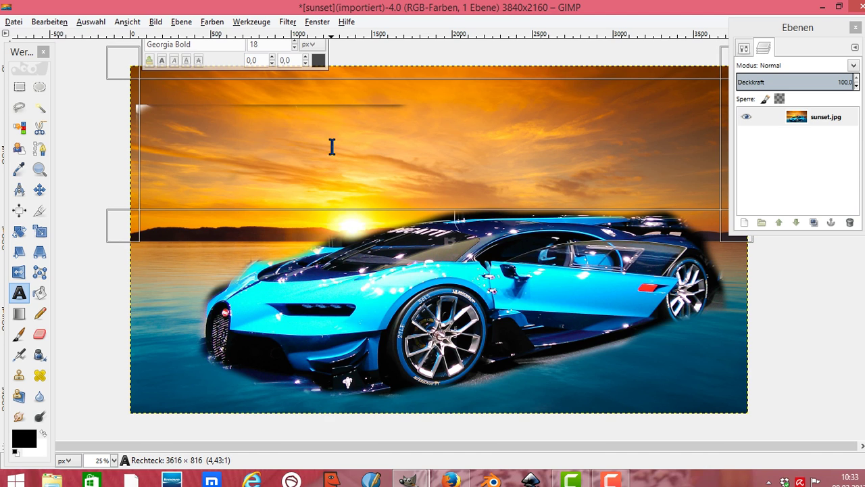
{"action": "type", "text": "Bl"}
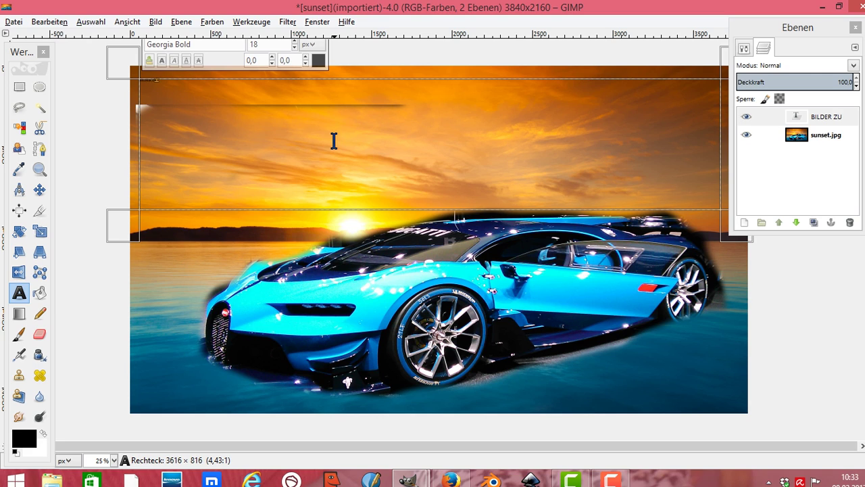
{"action": "type", "text": "MM"}
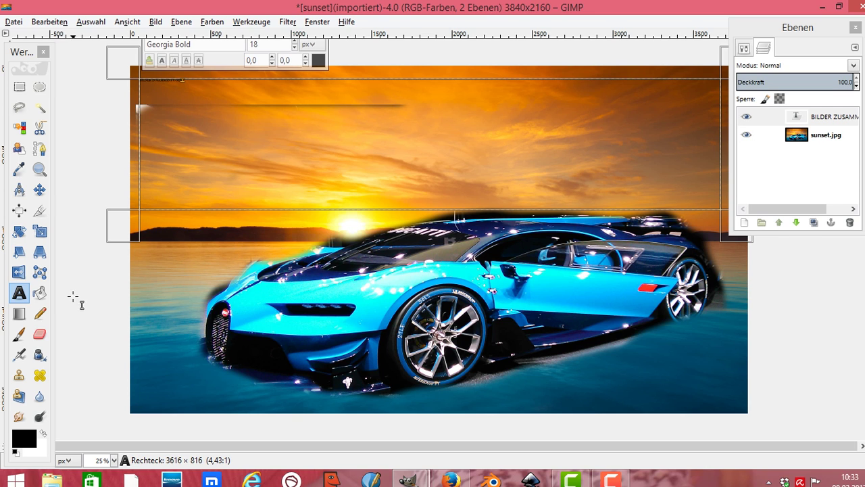
{"action": "double_click", "coordinate": [19, 293]}
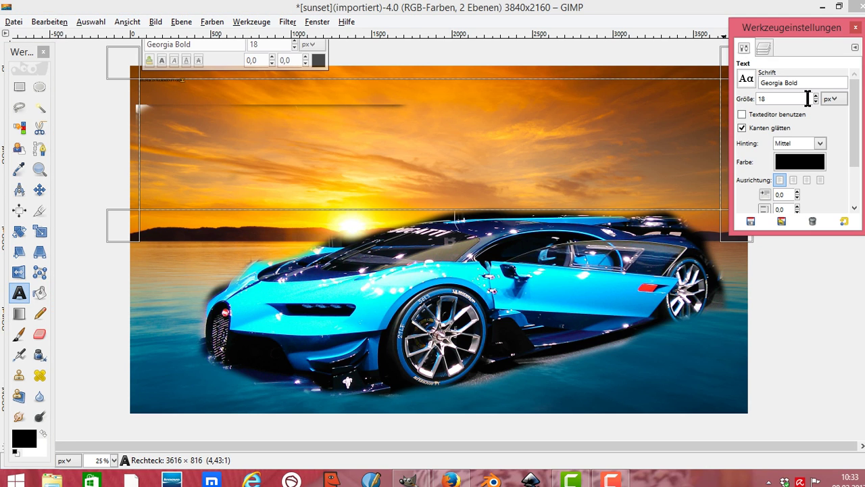
{"action": "left_click_drag", "start_coordinate": [817, 96], "coordinate": [820, 99]}
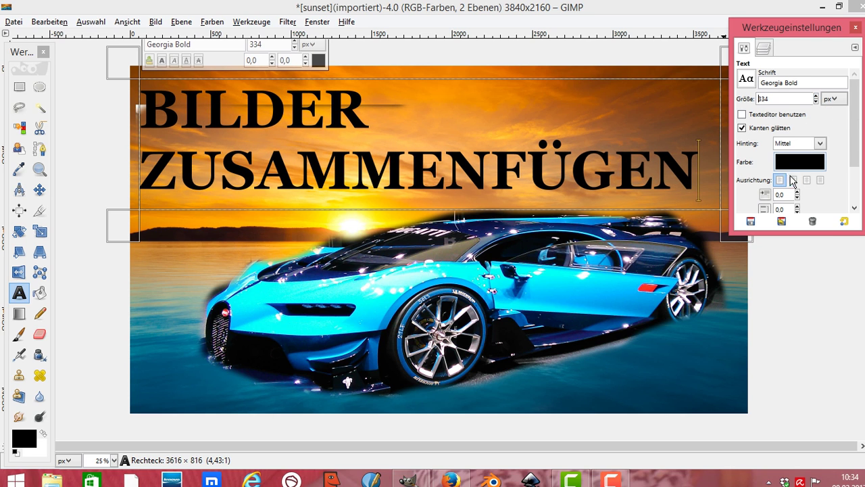
Set the headline text colour to blue 1a10d2 and move the options panel aside
{"action": "left_click", "coordinate": [791, 164]}
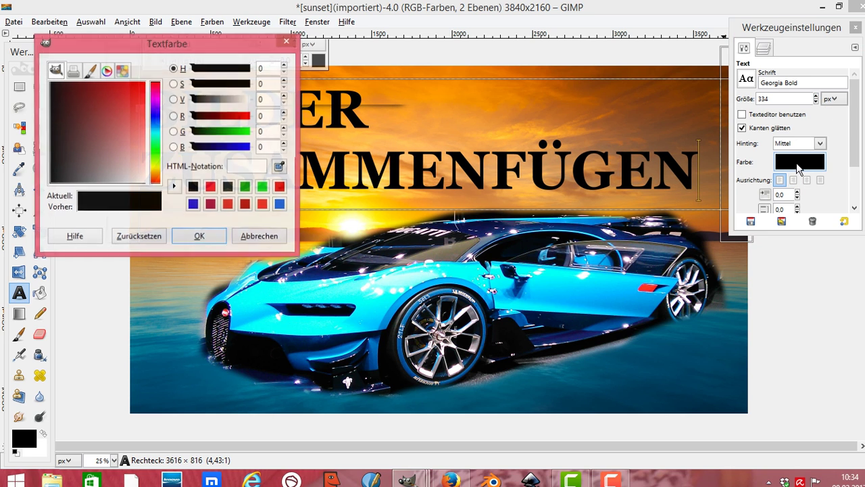
{"action": "left_click", "coordinate": [193, 204]}
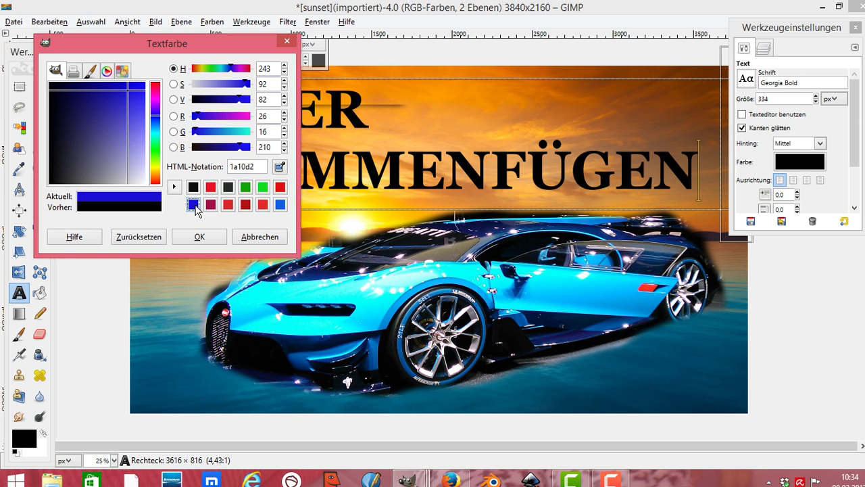
{"action": "left_click", "coordinate": [199, 236]}
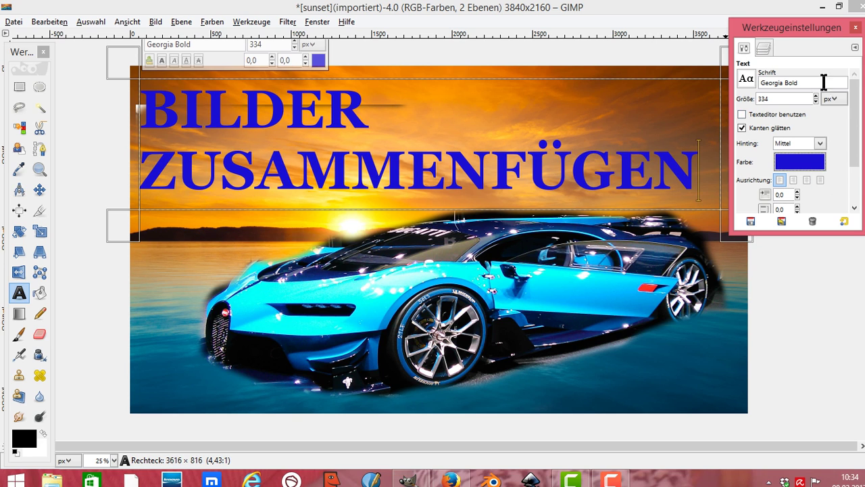
{"action": "left_click_drag", "start_coordinate": [821, 33], "coordinate": [864, 273]}
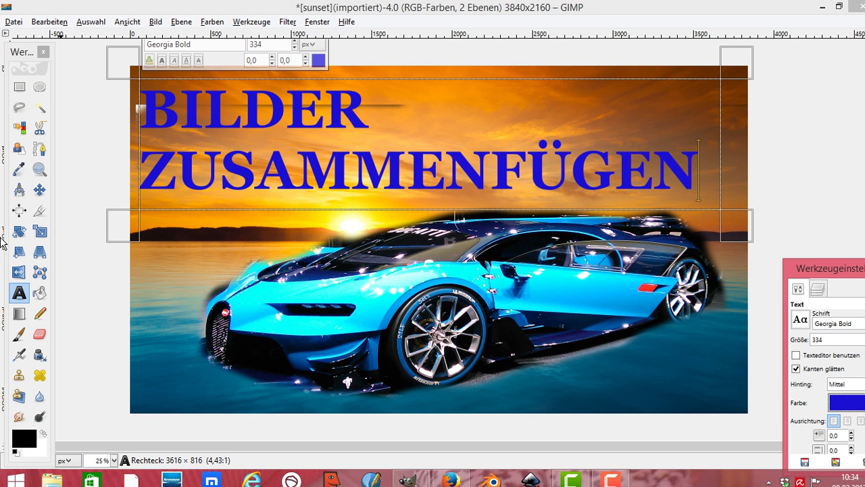
Stretch the headline layer outward on all sides to 3844x1260 pixels
{"action": "left_click", "coordinate": [40, 232]}
{"action": "left_click", "coordinate": [301, 108]}
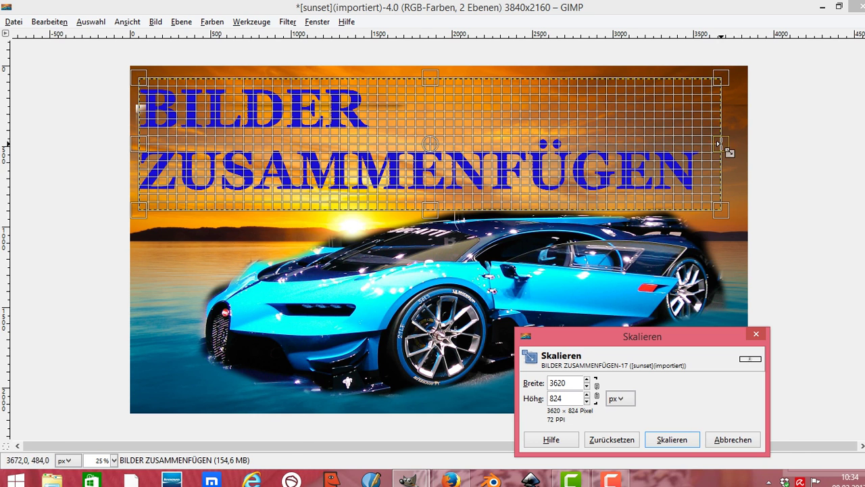
{"action": "left_click_drag", "start_coordinate": [721, 143], "coordinate": [748, 144]}
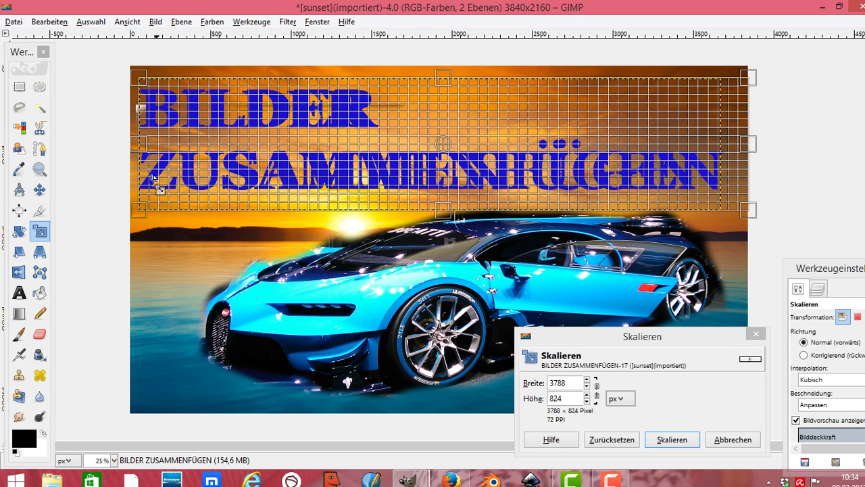
{"action": "left_click_drag", "start_coordinate": [139, 144], "coordinate": [130, 144]}
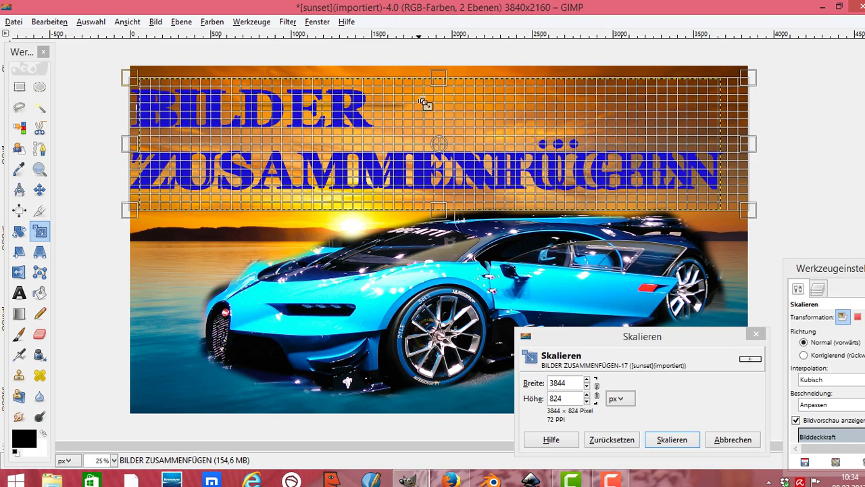
{"action": "left_click_drag", "start_coordinate": [438, 78], "coordinate": [440, 66]}
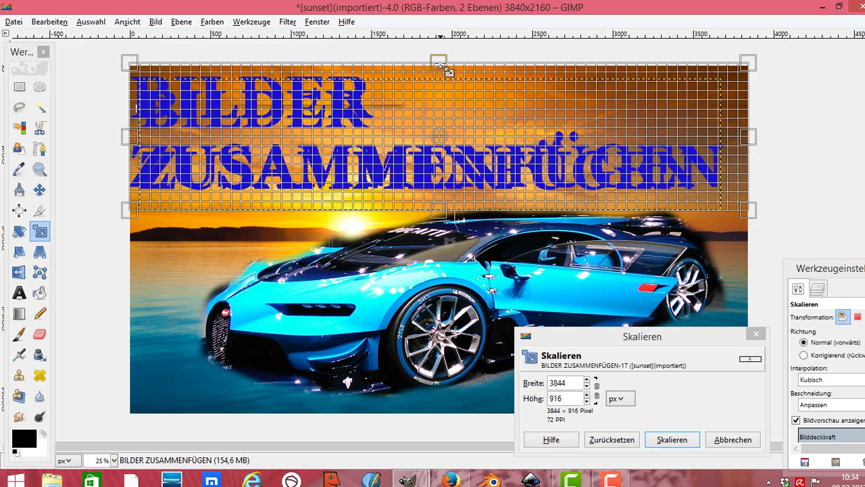
{"action": "left_click_drag", "start_coordinate": [443, 215], "coordinate": [444, 266]}
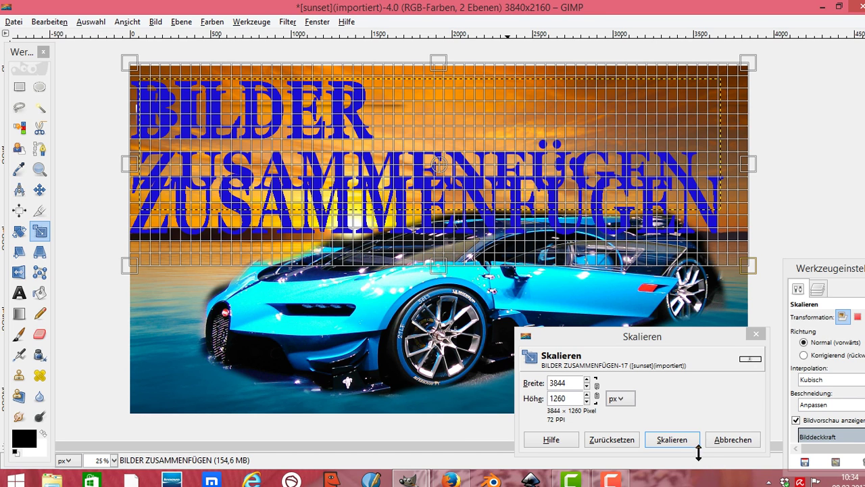
{"action": "left_click", "coordinate": [672, 440]}
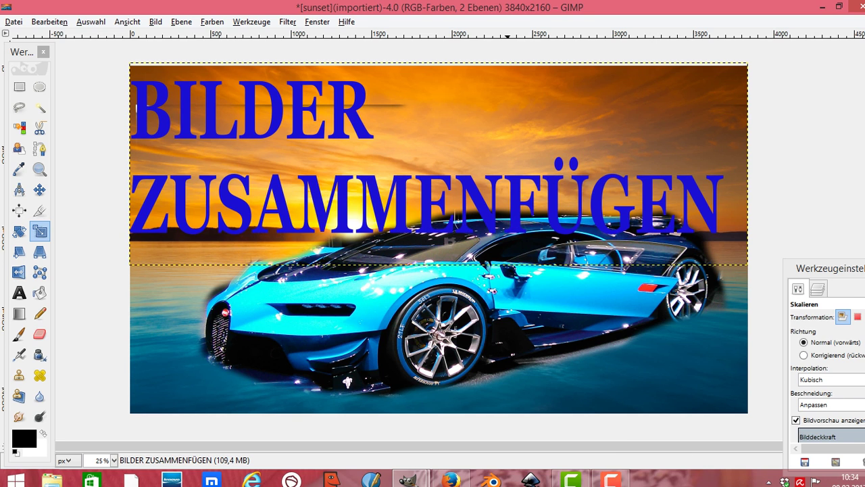
Set the headline layer mode to Nur Abdunkeln, then create a layer with Ebene > Neu aus Sichtbarem
{"action": "left_click_drag", "start_coordinate": [855, 270], "coordinate": [816, 46]}
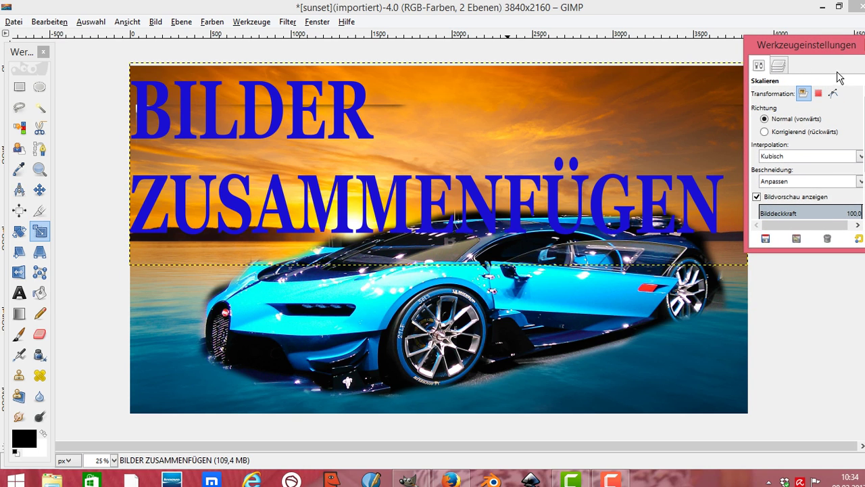
{"action": "left_click", "coordinate": [780, 65]}
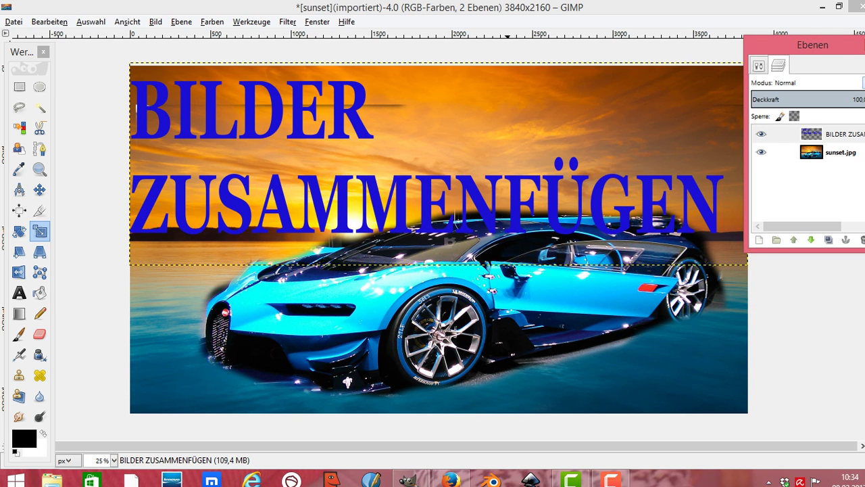
{"action": "left_click", "coordinate": [811, 83]}
{"action": "left_click", "coordinate": [815, 145]}
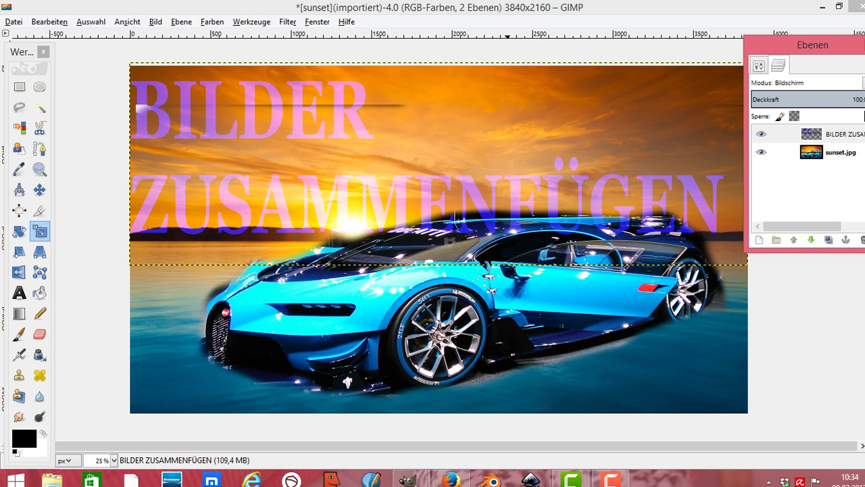
{"action": "left_click", "coordinate": [811, 82]}
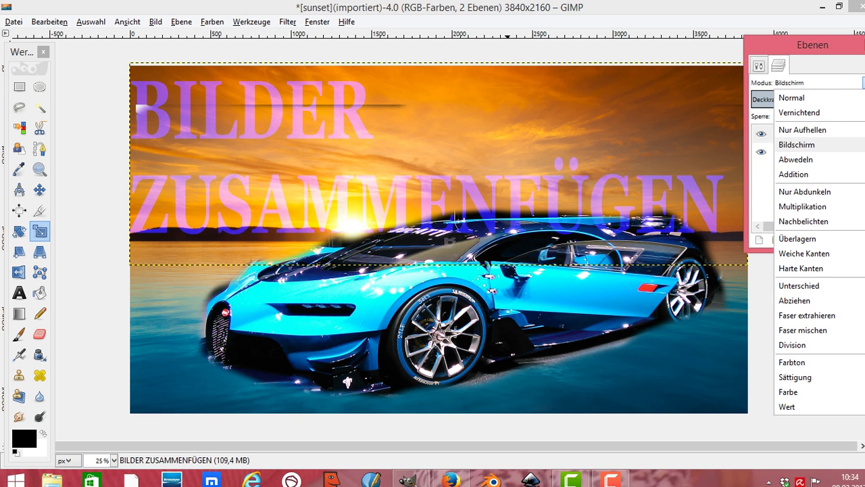
{"action": "left_click", "coordinate": [810, 192]}
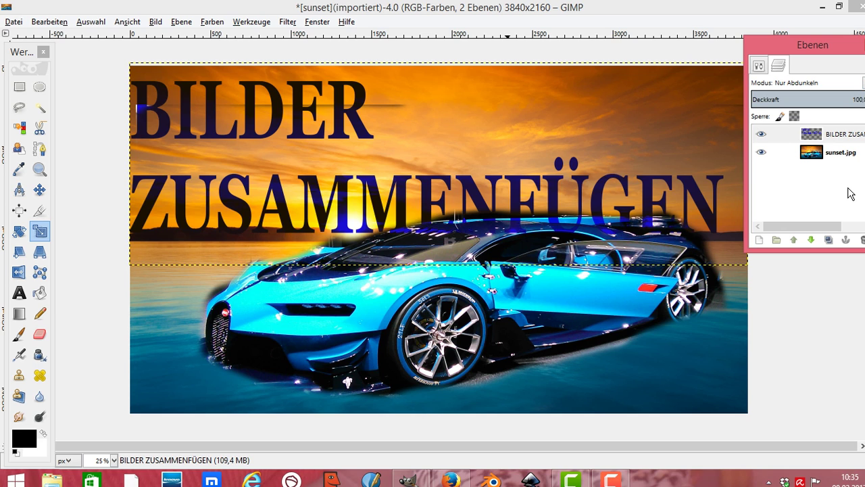
{"action": "left_click", "coordinate": [181, 22]}
{"action": "left_click", "coordinate": [193, 47]}
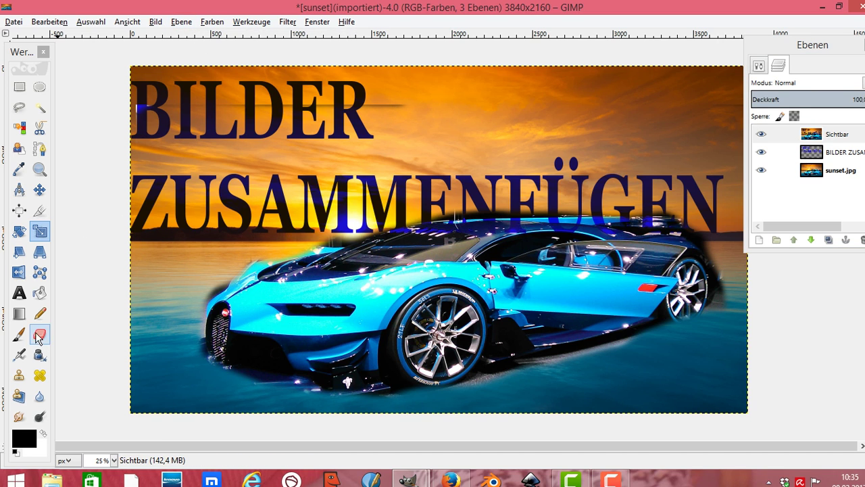
Add a wide text box across the lower photo containing the person's name in black Georgia Bold 334 px
{"action": "left_click", "coordinate": [19, 292]}
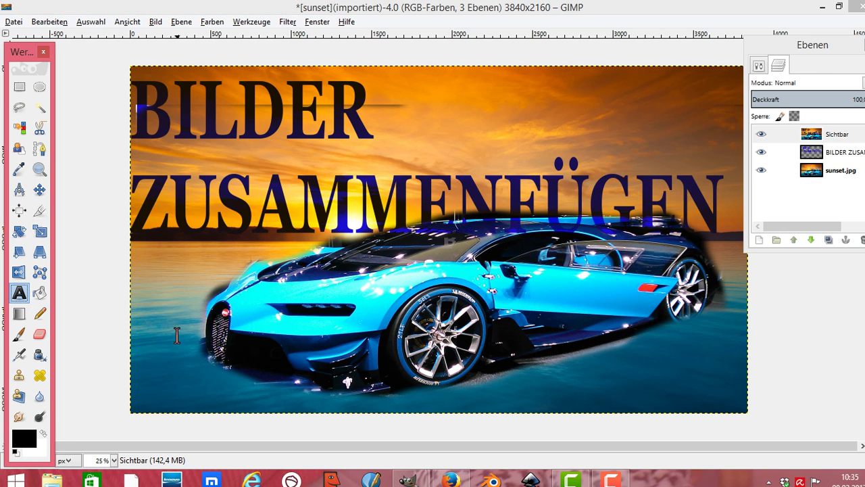
{"action": "mouse_move", "coordinate": [171, 325]}
{"action": "left_mouse_down"}
{"action": "mouse_move", "coordinate": [643, 355]}
{"action": "mouse_move", "coordinate": [643, 388]}
{"action": "left_mouse_up"}
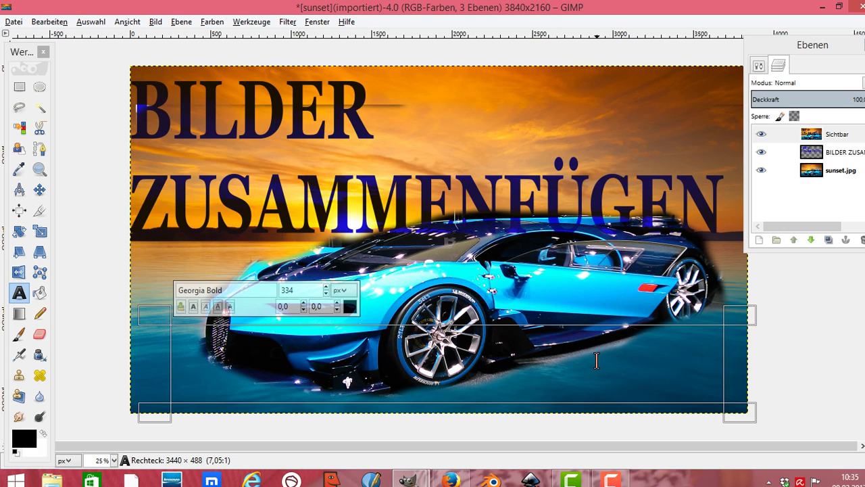
{"action": "type", "text": "Nadè"}
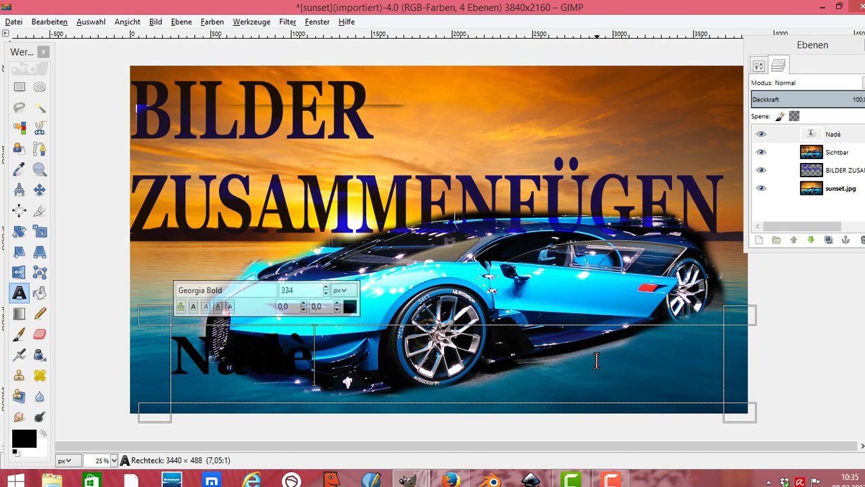
{"action": "type", "text": "ge Laur"}
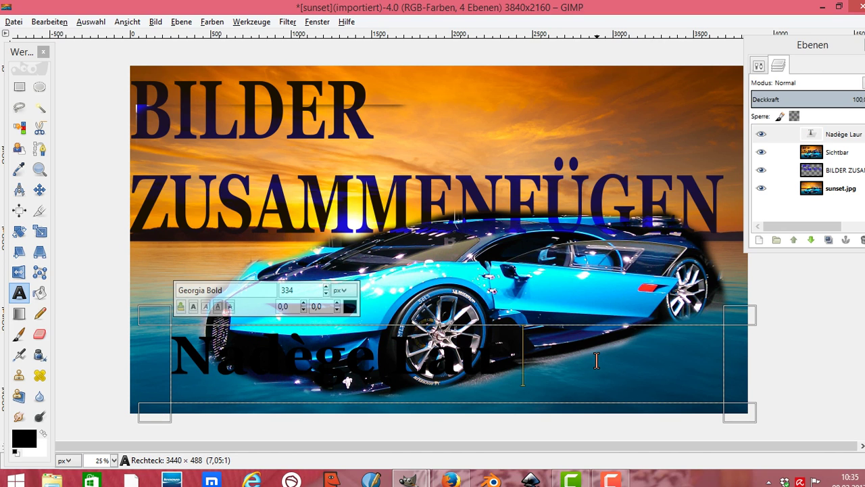
{"action": "type", "text": "e"}
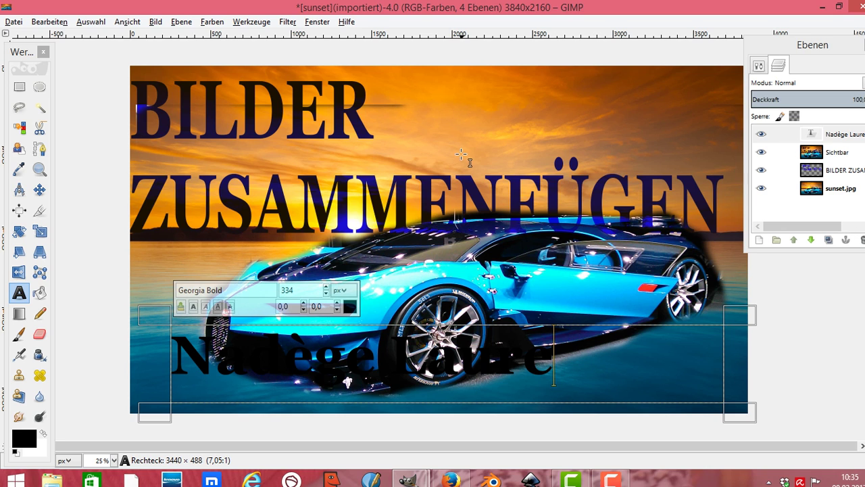
{"action": "double_click", "coordinate": [19, 295]}
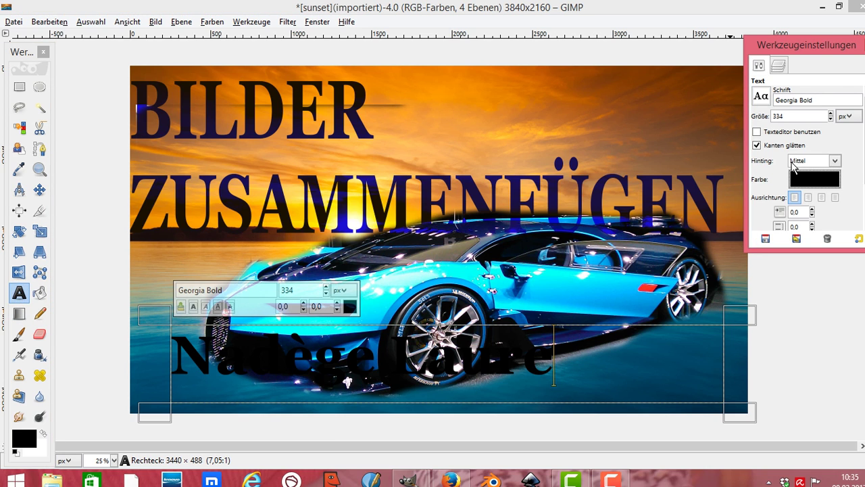
Change the name text colour to red bd0101
{"action": "left_click", "coordinate": [820, 178]}
{"action": "left_click", "coordinate": [122, 87]}
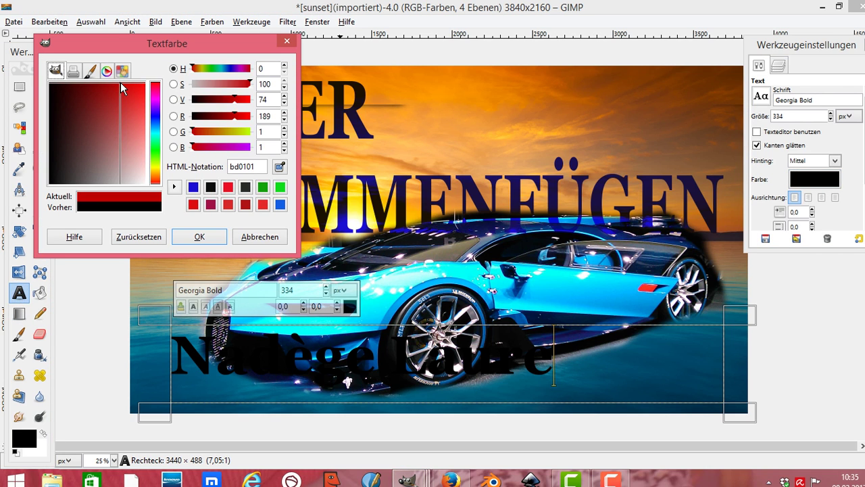
{"action": "left_click", "coordinate": [200, 238]}
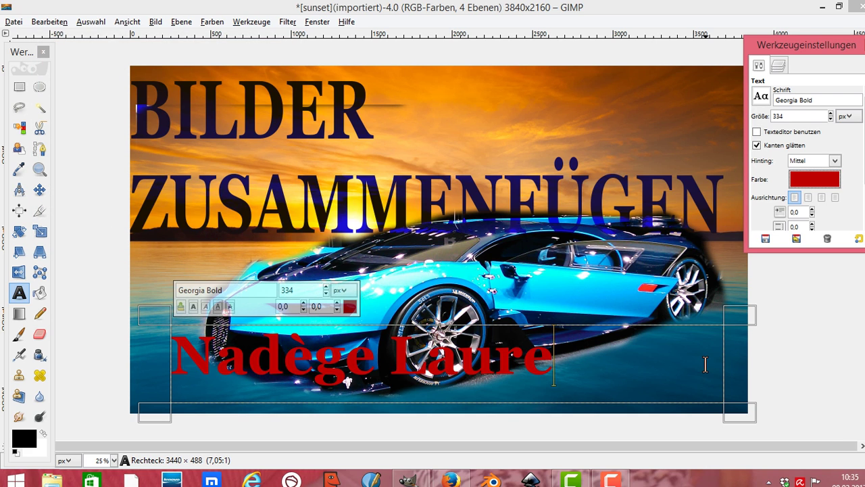
Widen the name's text box to both edges and centre-align the text
{"action": "left_click_drag", "start_coordinate": [171, 365], "coordinate": [133, 363]}
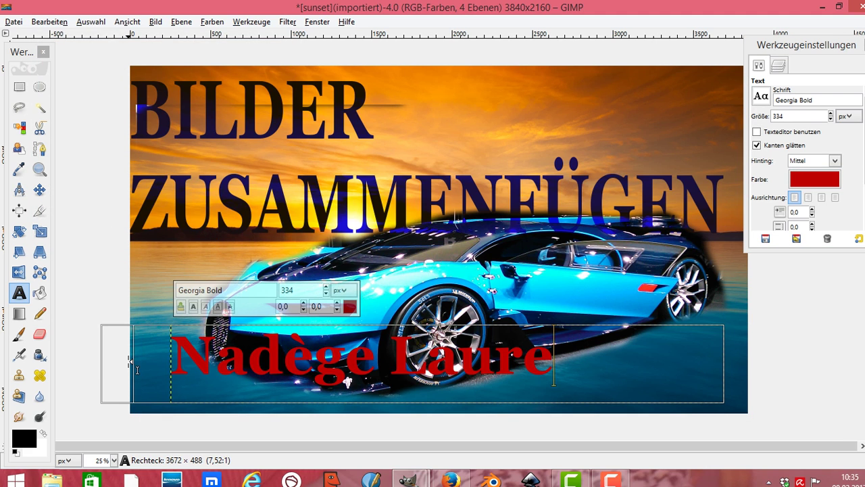
{"action": "left_click_drag", "start_coordinate": [737, 358], "coordinate": [773, 361]}
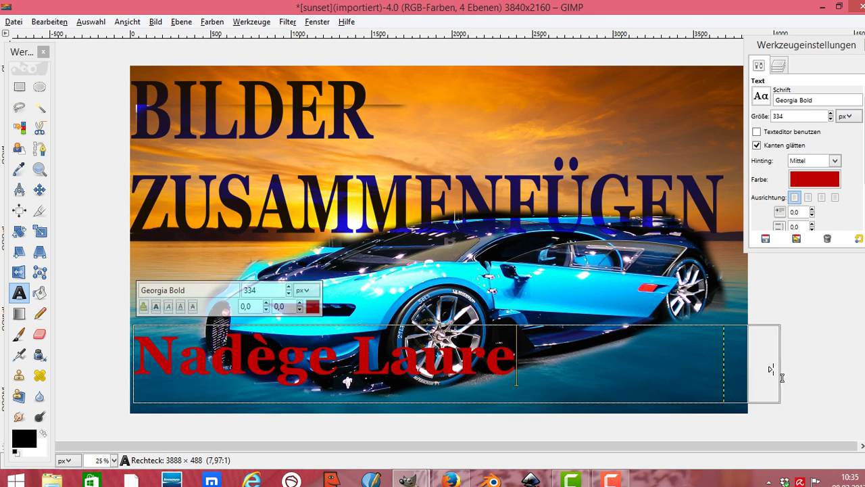
{"action": "left_click", "coordinate": [821, 198]}
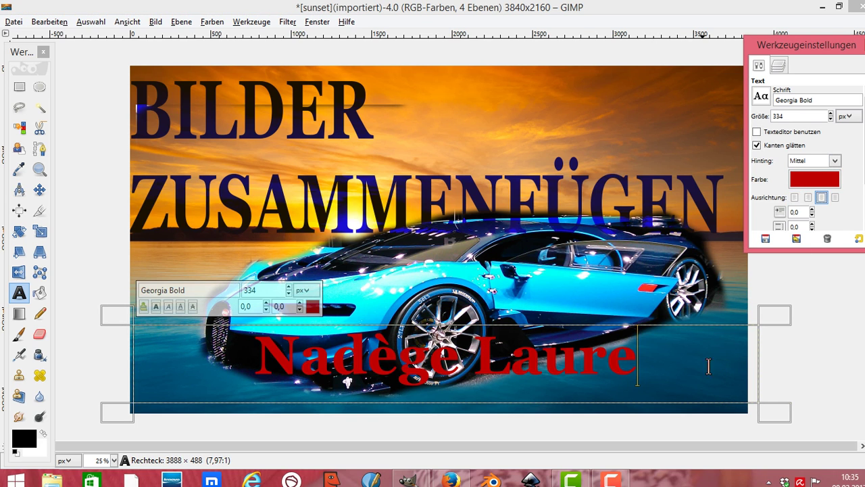
{"action": "left_click", "coordinate": [827, 384]}
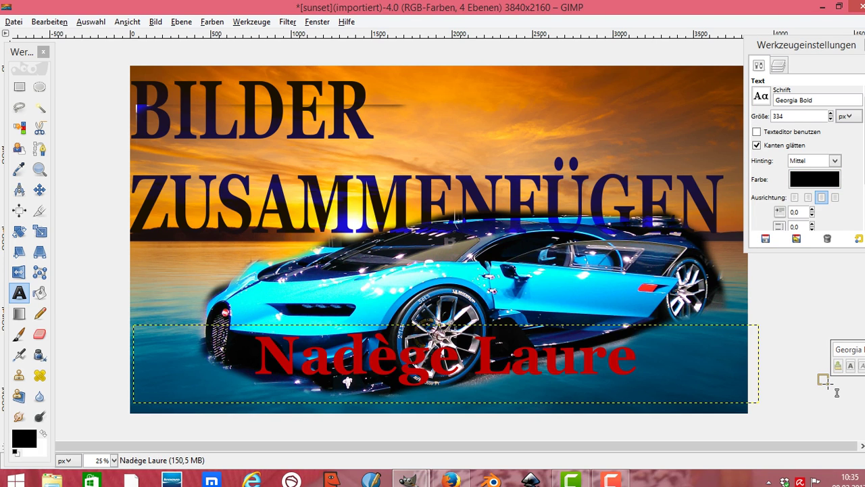